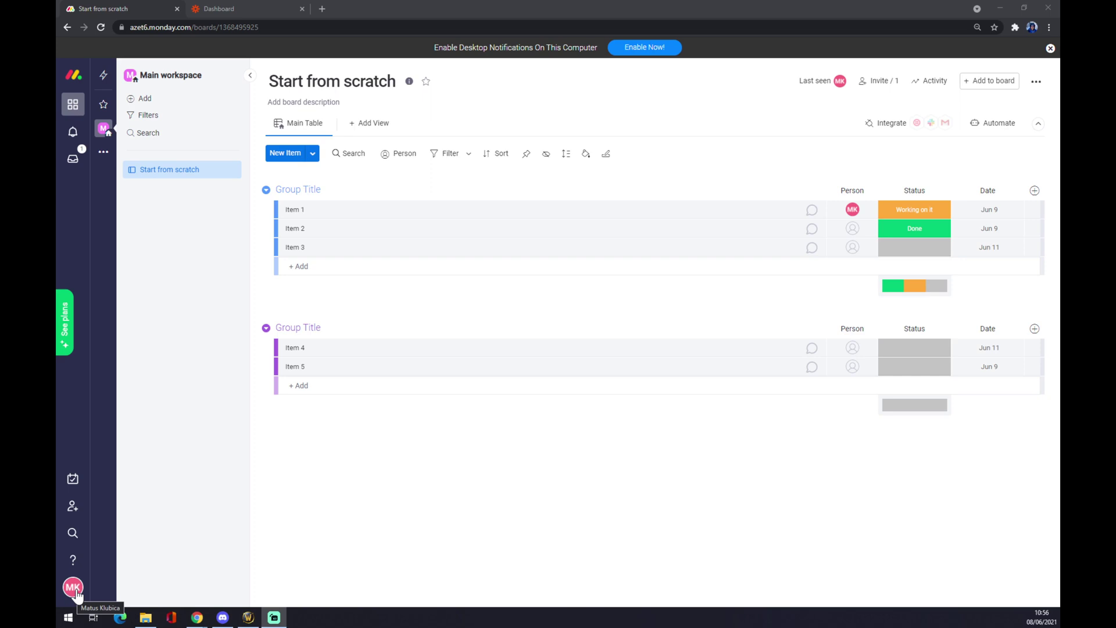
Open the Integrations Center from the profile avatar's account menu.
left_click(76, 592)
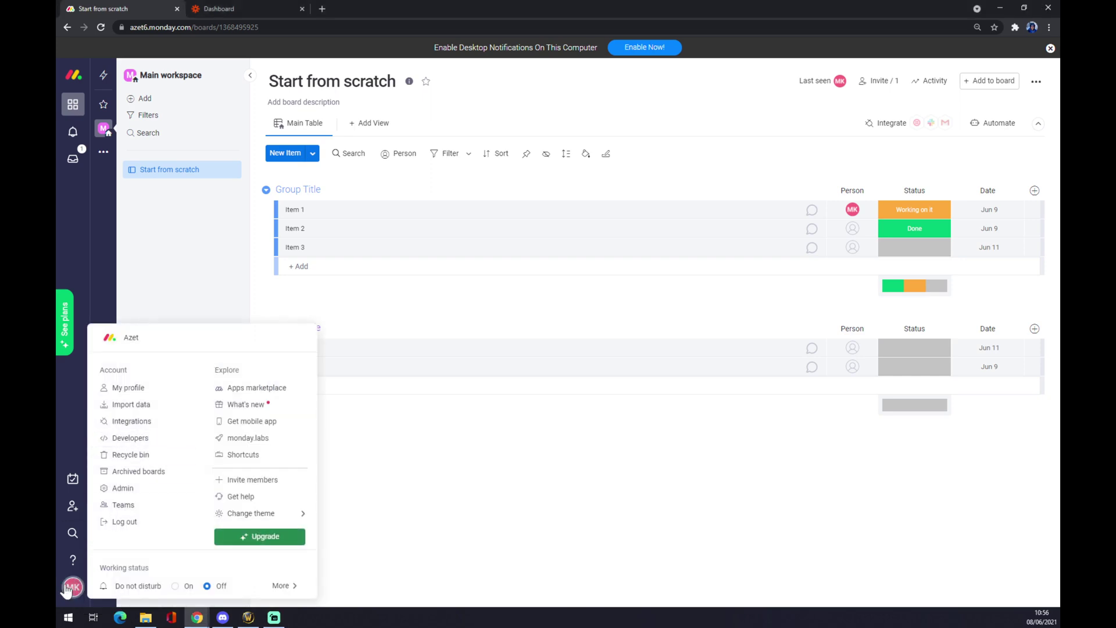
left_click(131, 423)
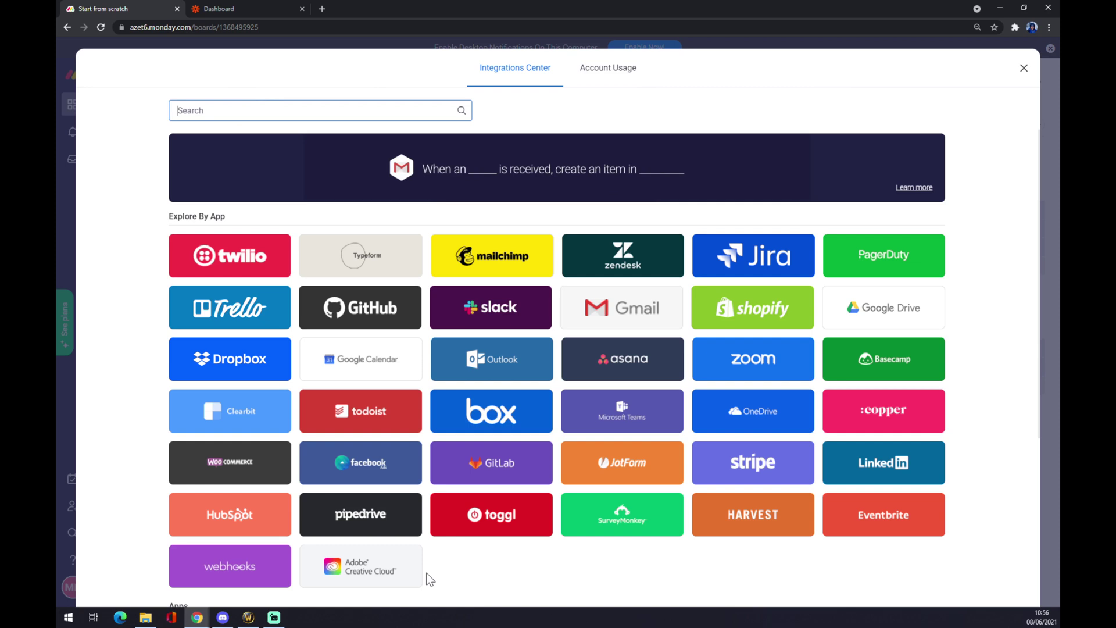
Pick Slack for the Start from scratch board and browse its recipe cards.
left_click(483, 320)
left_click(452, 242)
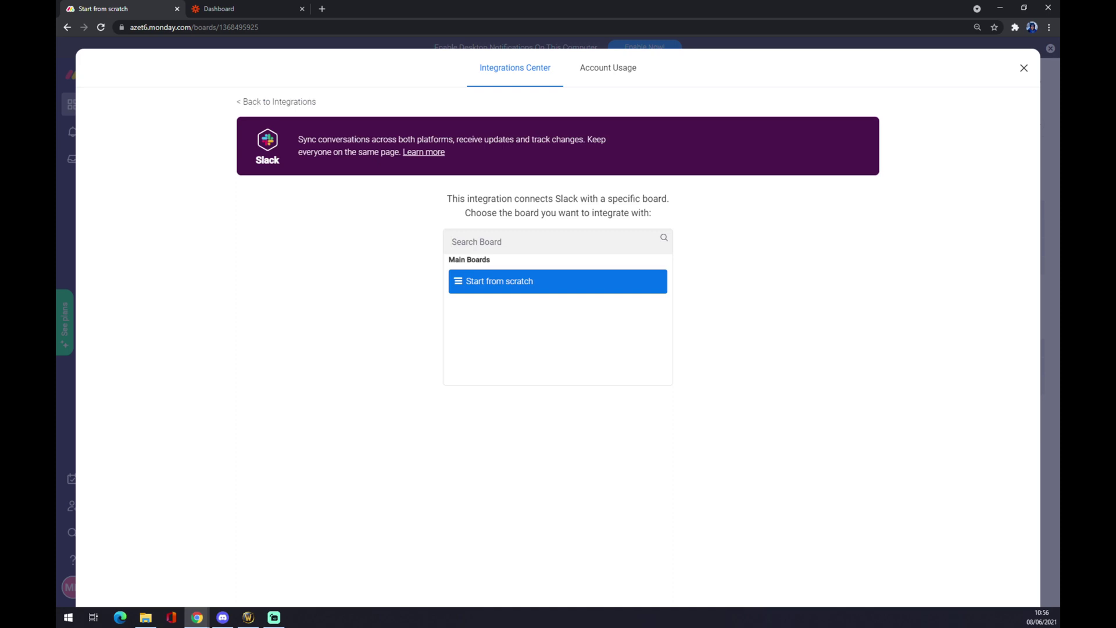
left_click(512, 281)
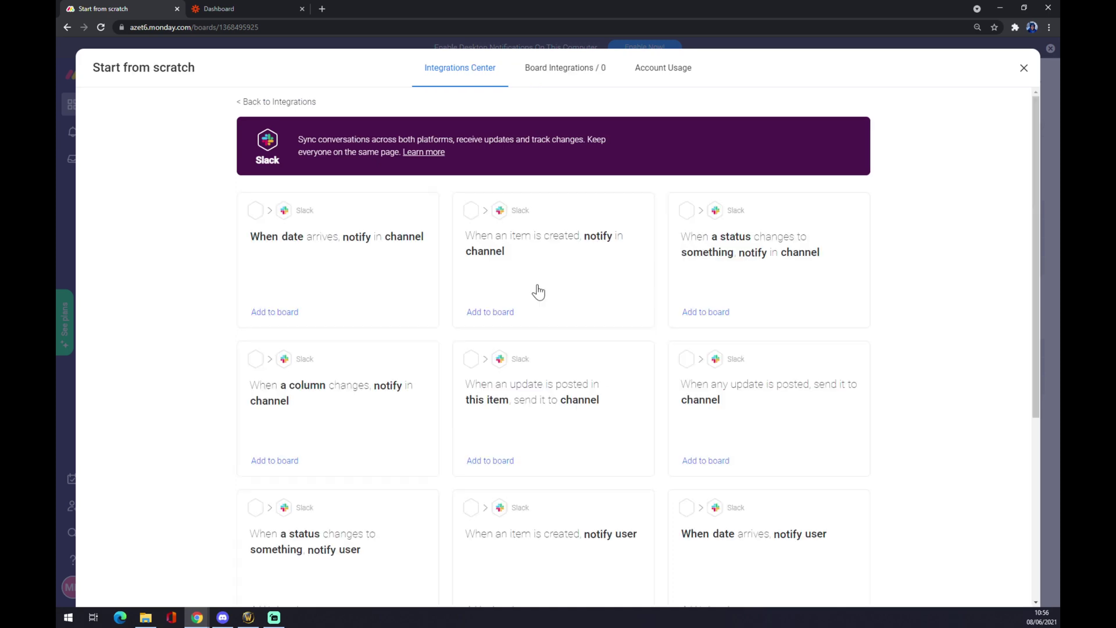
scroll(540, 295, "down", 4)
scroll(525, 344, "down", 2)
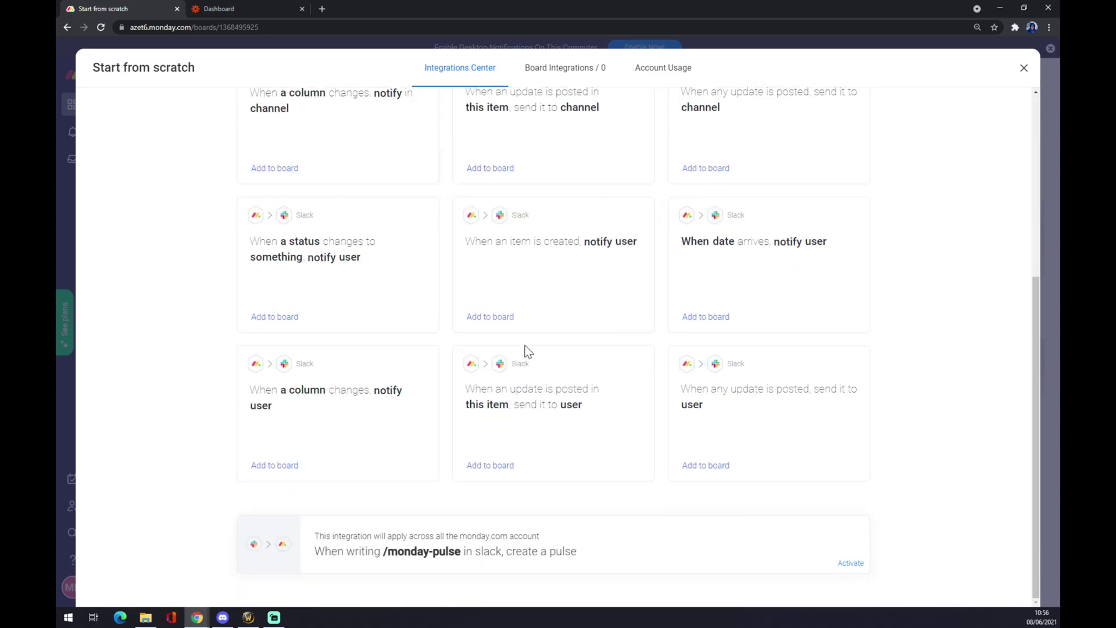
scroll(504, 353, "up", 5)
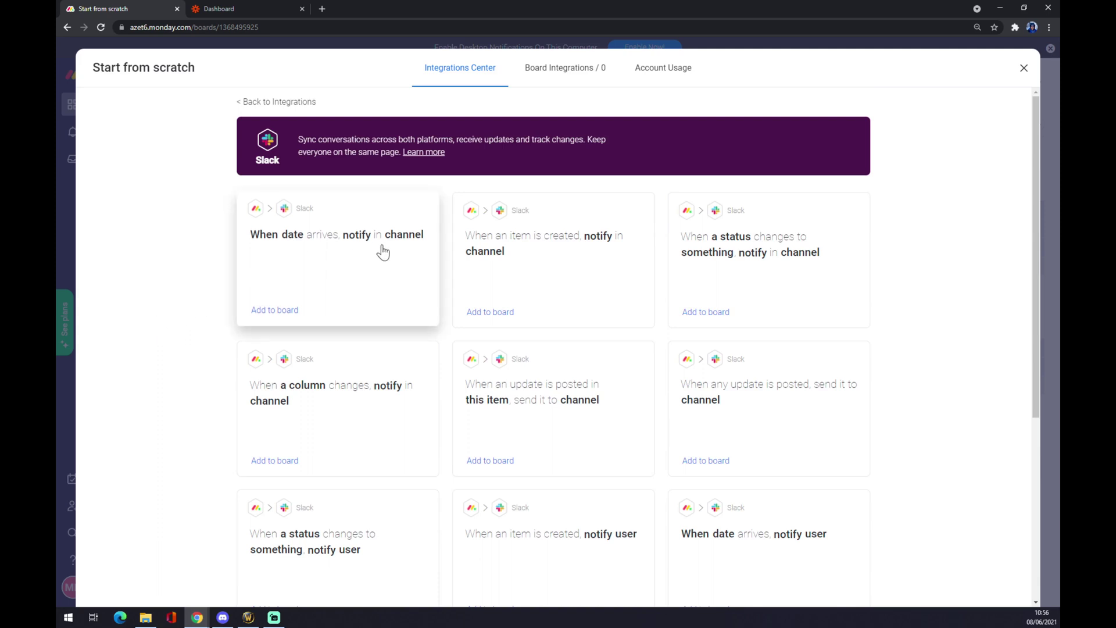
scroll(382, 251, "down", 1)
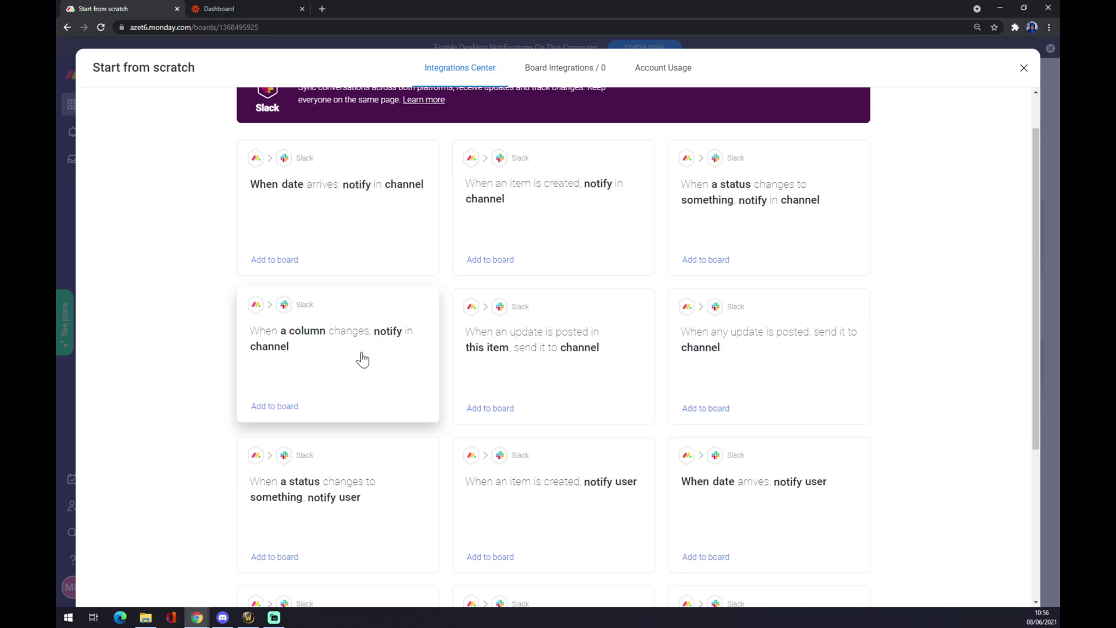
scroll(362, 359, "down", 1)
scroll(349, 451, "up", 2)
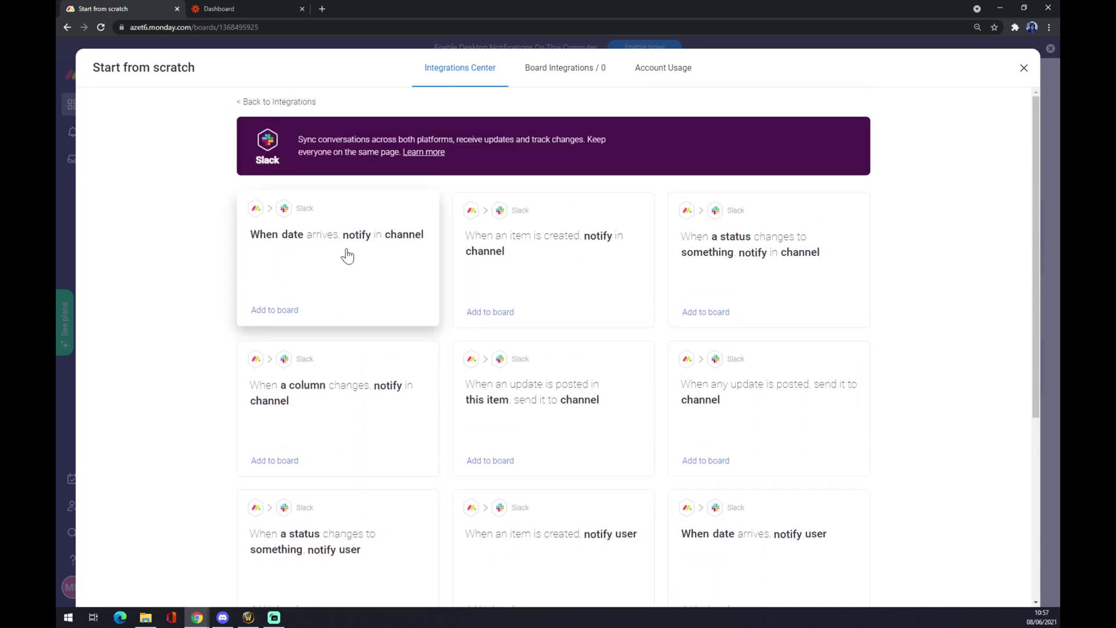
scroll(738, 267, "down", 3)
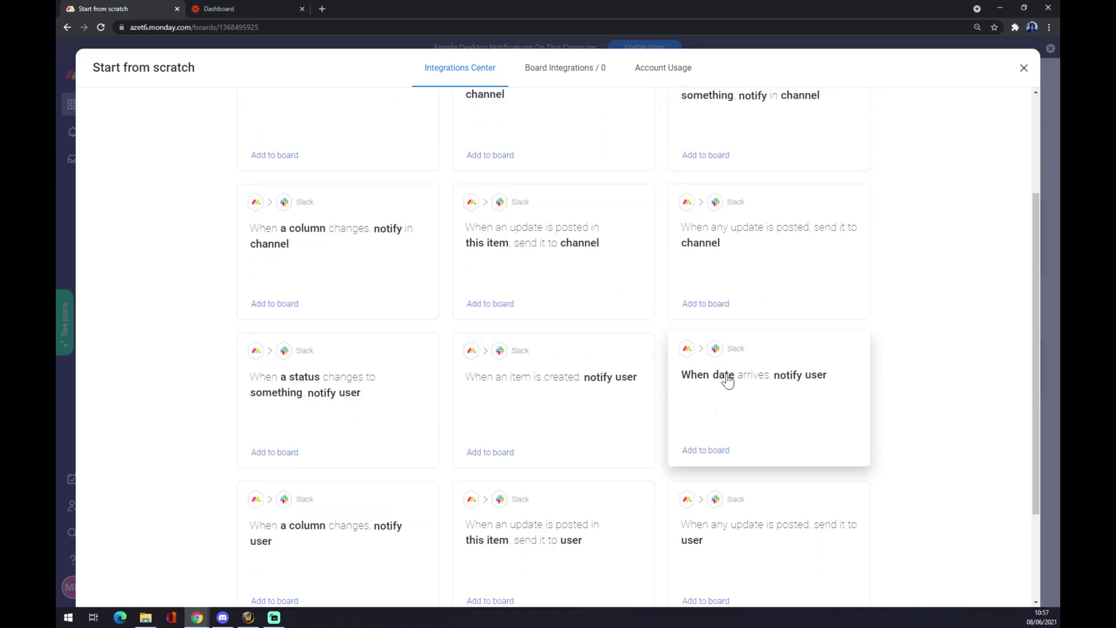
scroll(736, 388, "down", 2)
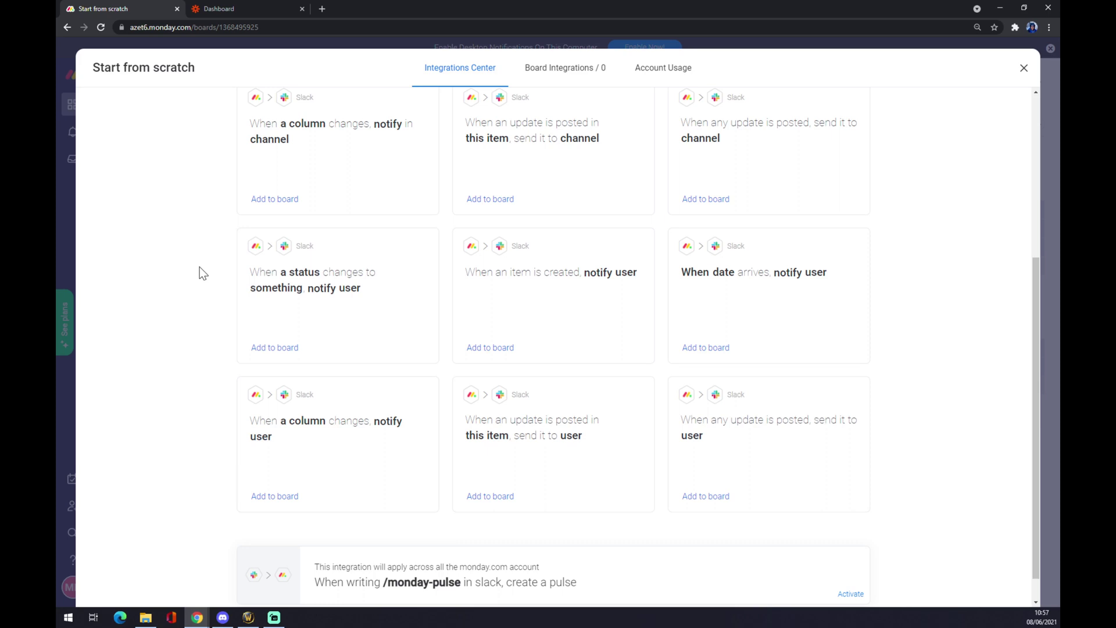
Start a new zap with MAKE A ZAP on the Zapier Dashboard.
left_click(247, 14)
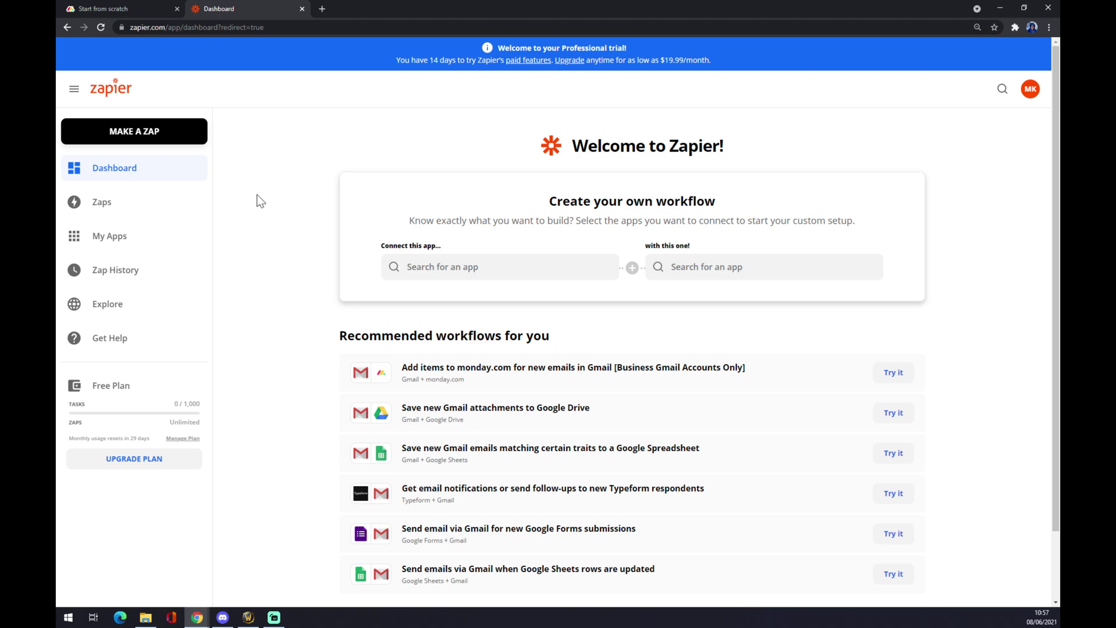
left_click(181, 144)
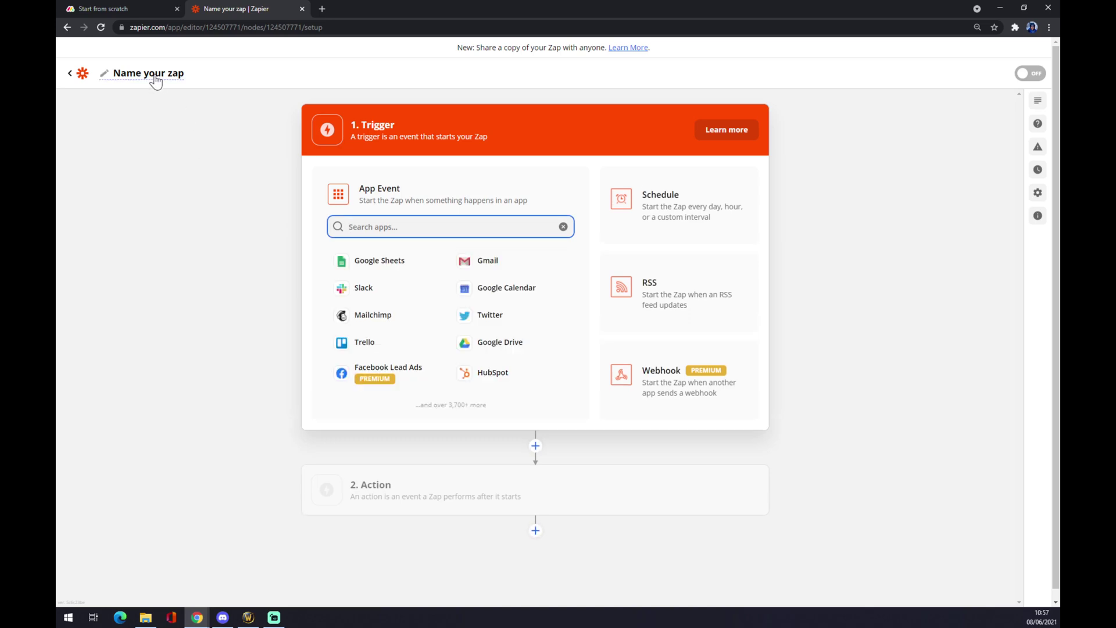
Name the zap 'Monday to Slack', correcting the misspelled 'Mondaz'.
left_click(155, 78)
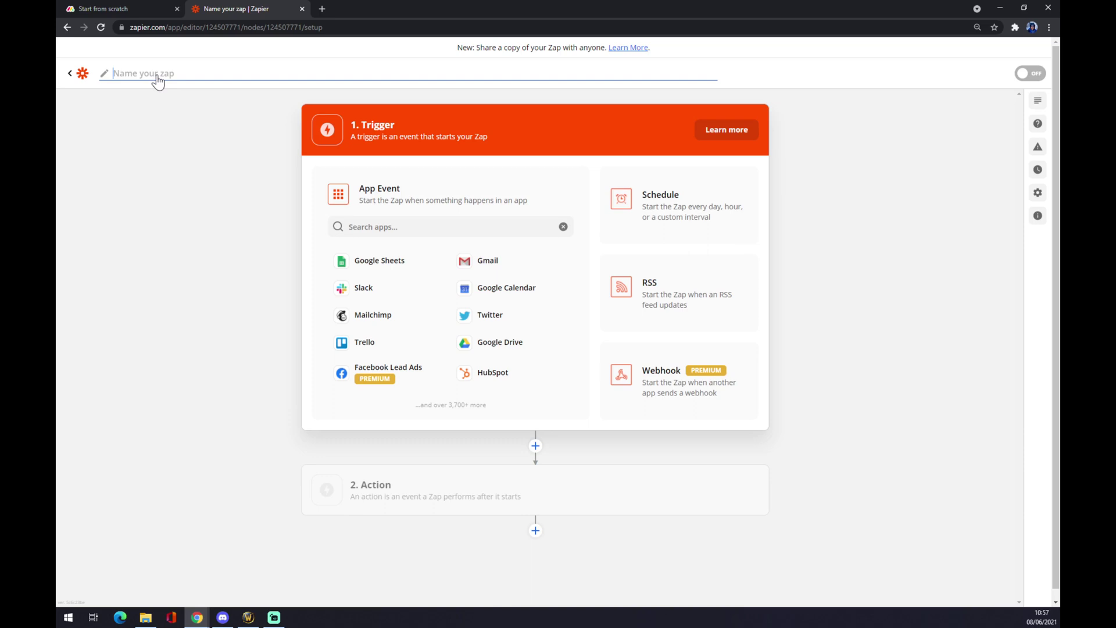
type("Mondaz to Slack")
left_click(146, 76)
key("BackSpace")
type("y")
key("Return")
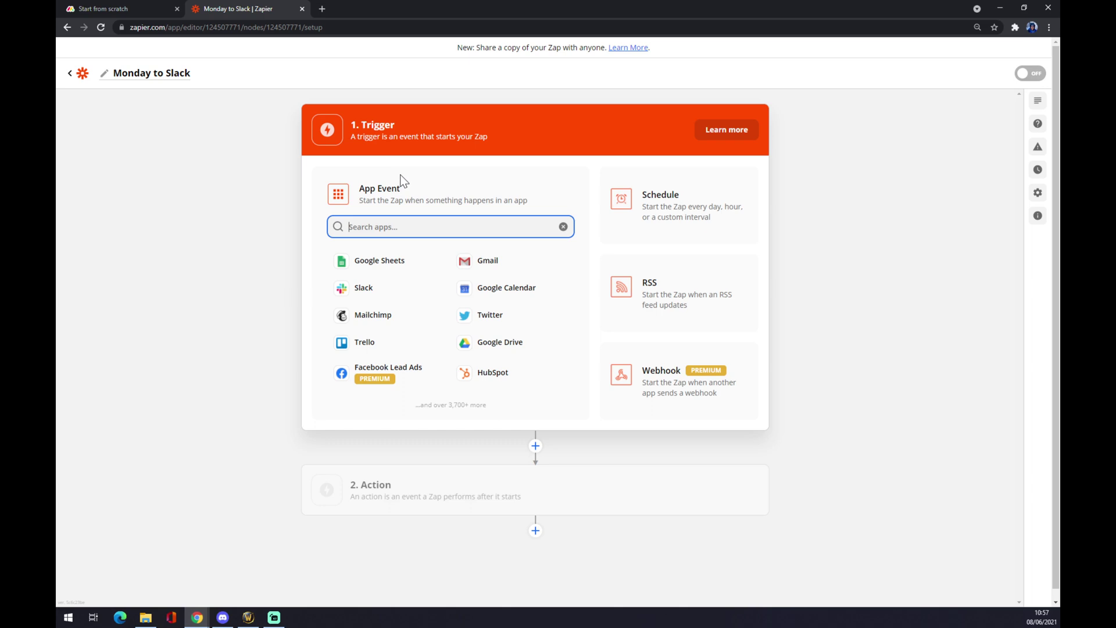
Set the trigger to monday.com New Update using the existing monday.com account.
type("monda")
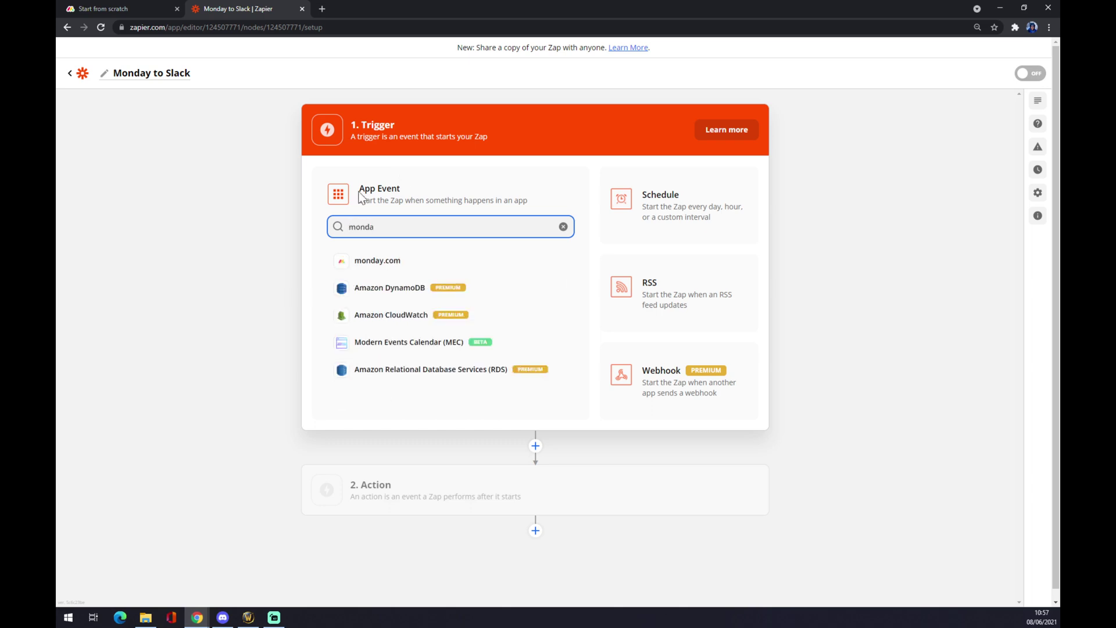
left_click(362, 268)
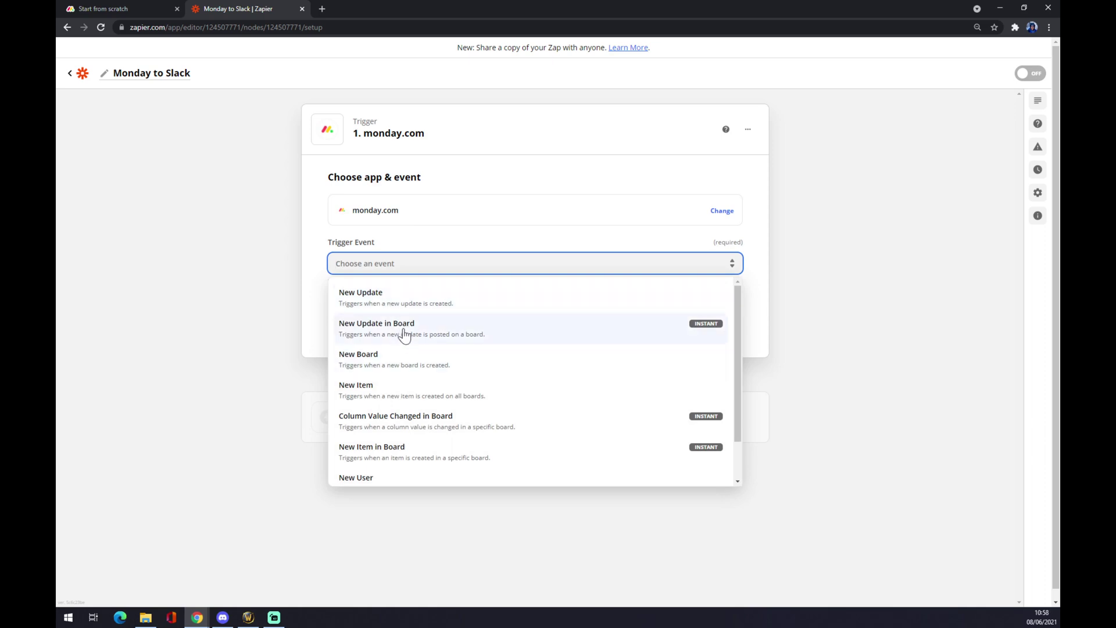
left_click(381, 297)
left_click(485, 324)
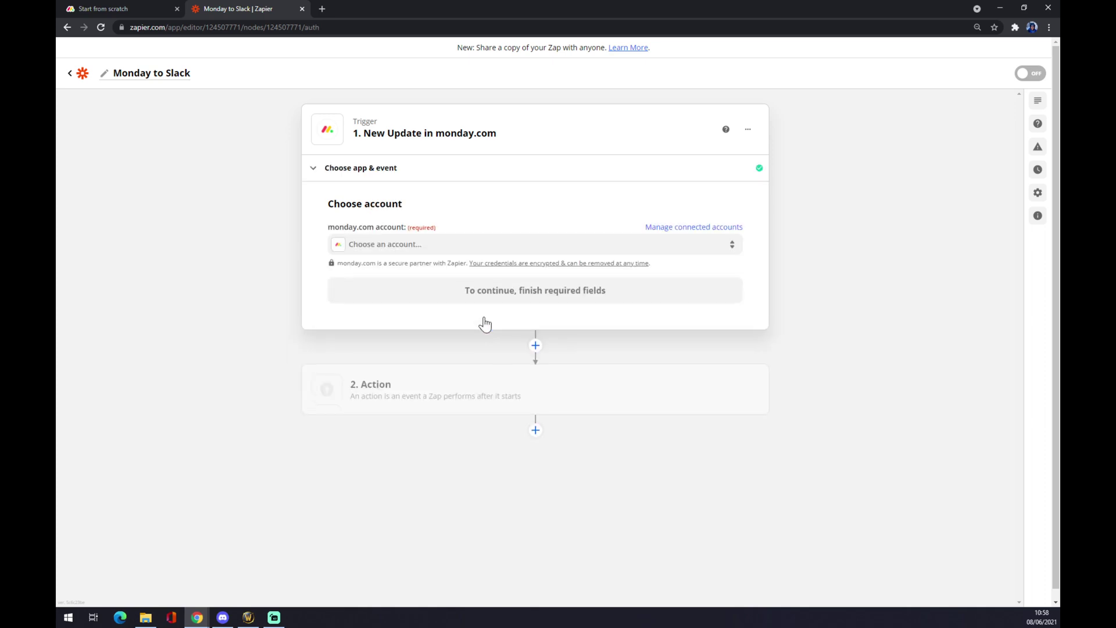
left_click(399, 247)
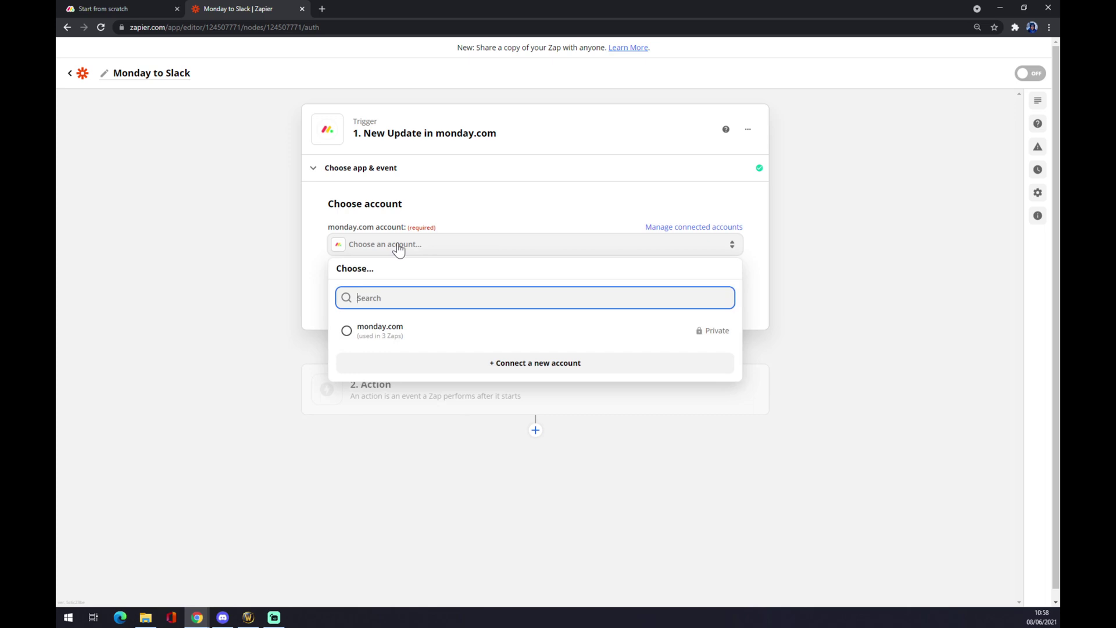
left_click(394, 343)
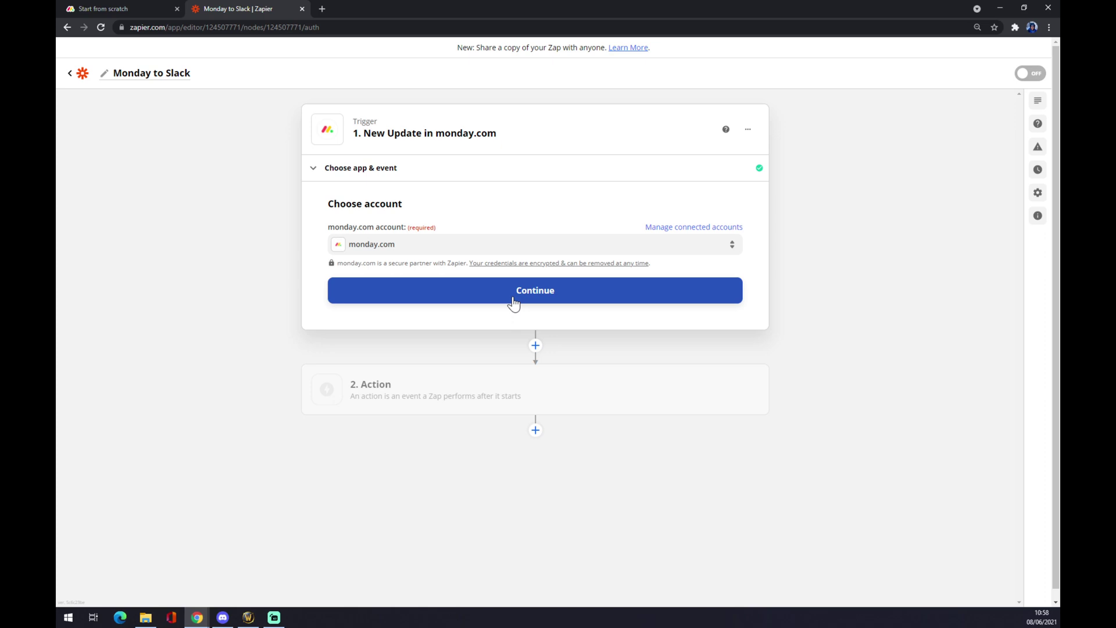
left_click(511, 301)
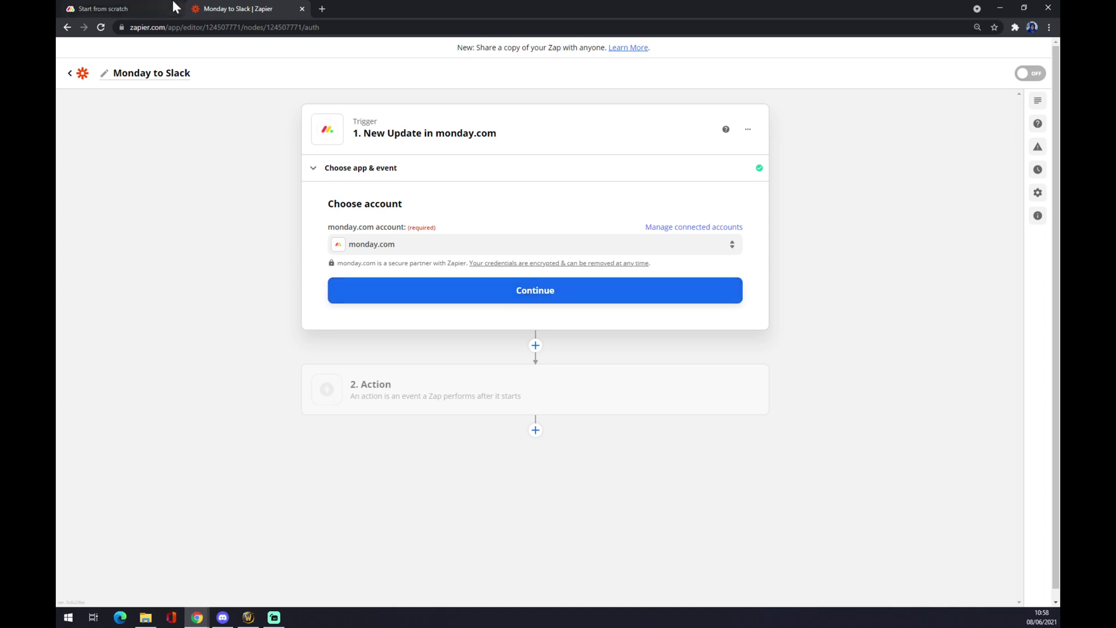
Close monday.com's integrations and view the personal API token under Admin > API.
left_click(151, 8)
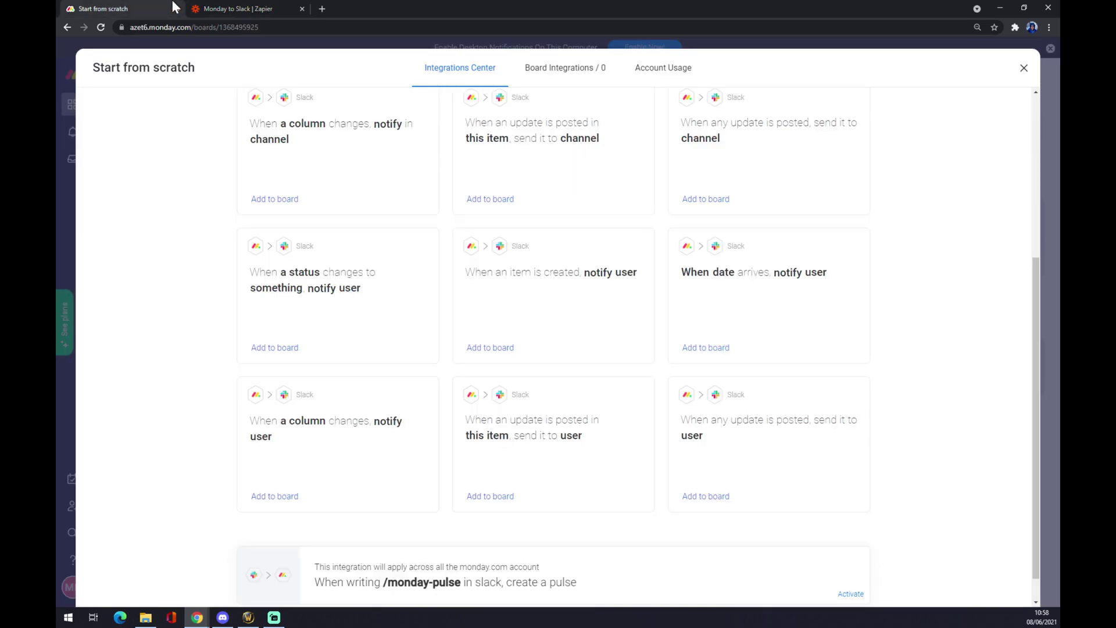
left_click(74, 230)
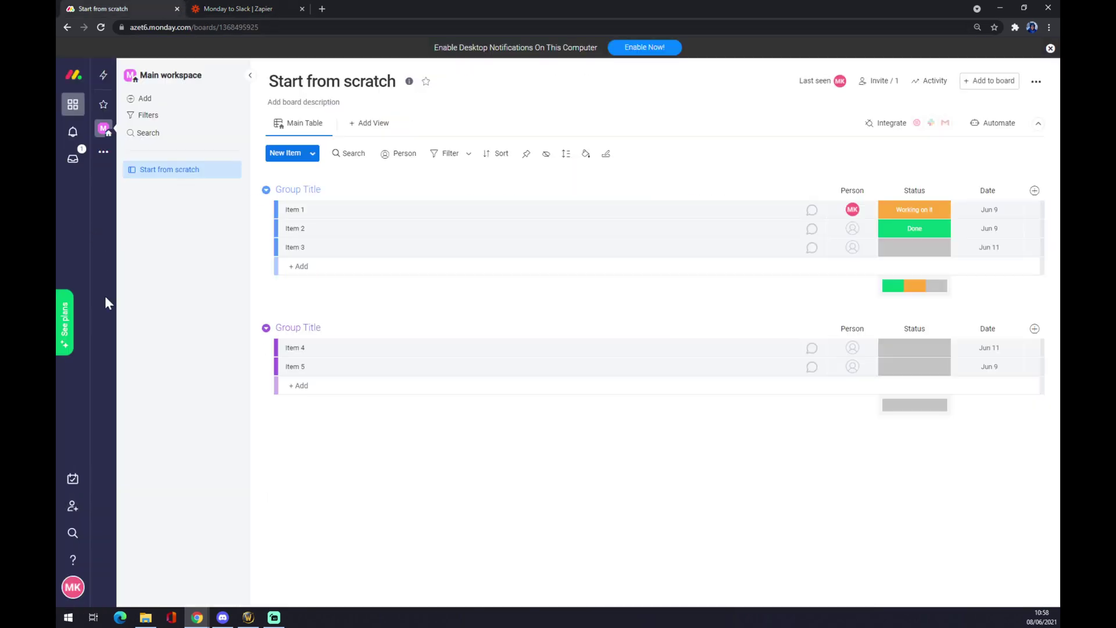
left_click(76, 590)
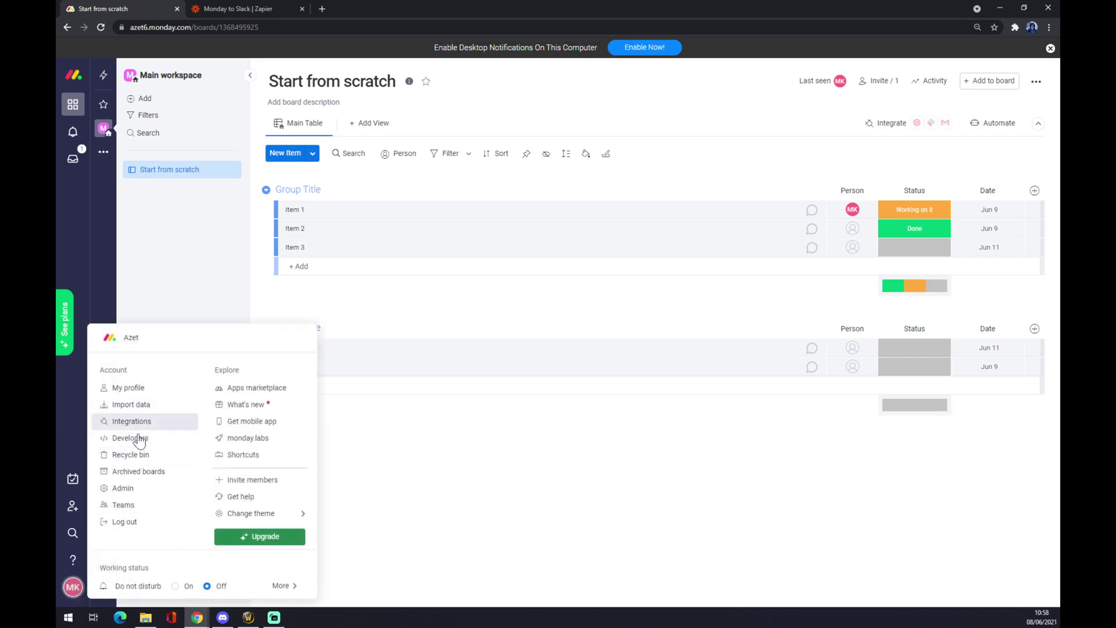
left_click(138, 490)
left_click(158, 213)
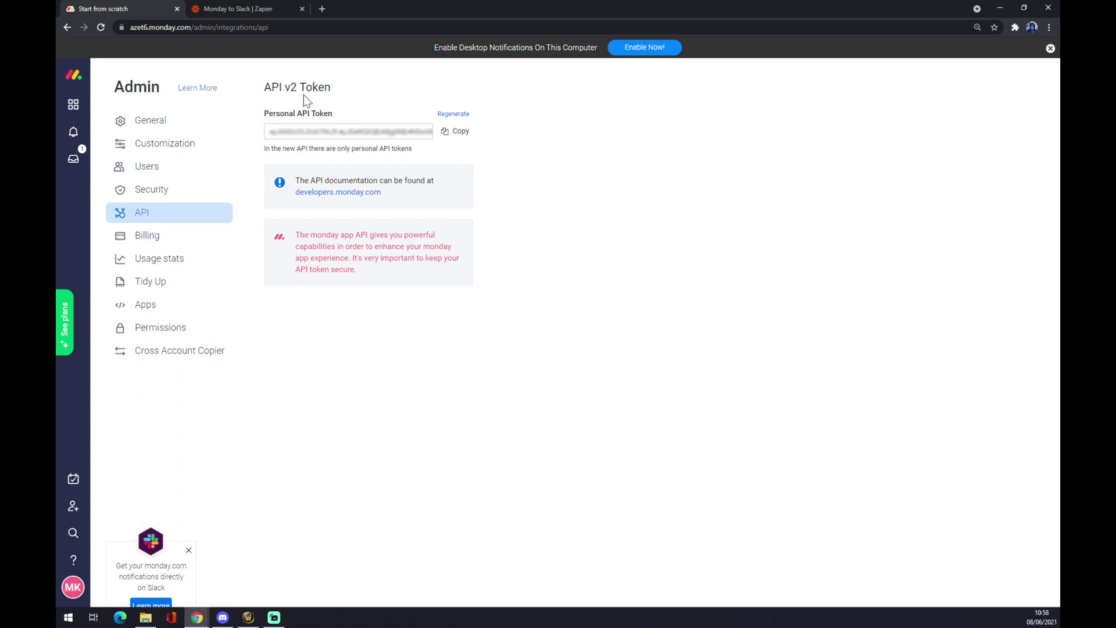
left_click(238, 9)
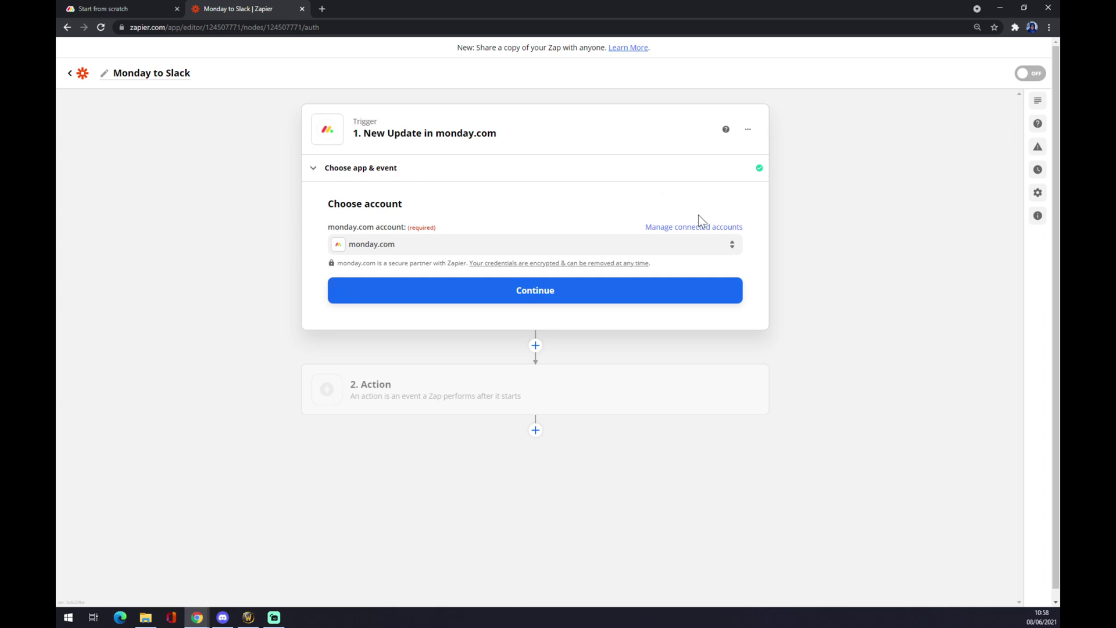
Set the action step to Slack's Add Reminder event.
left_click(547, 295)
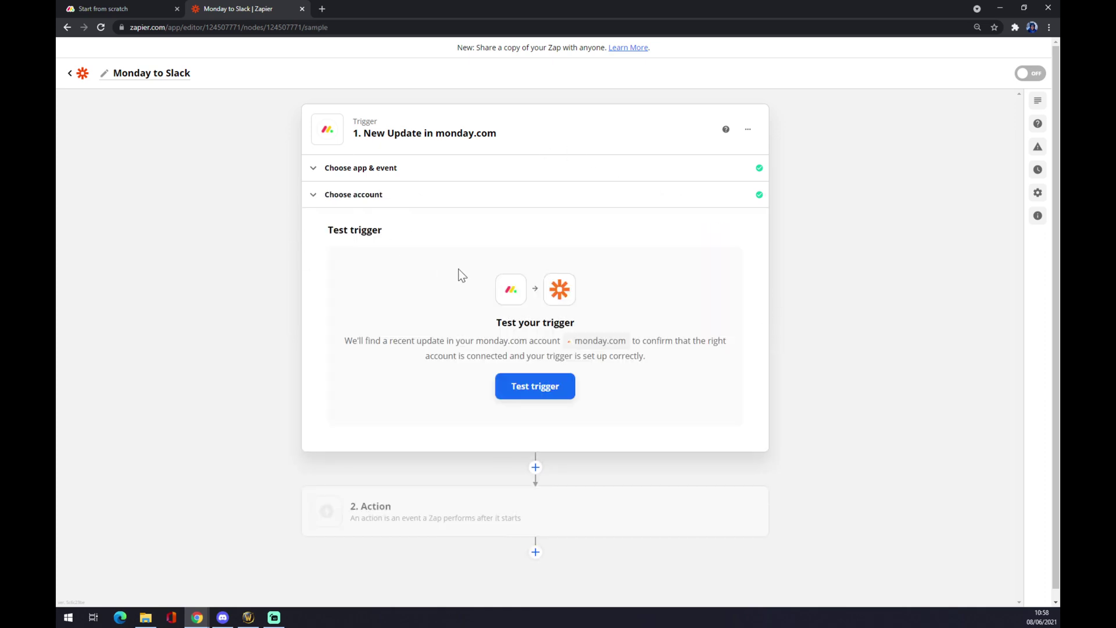
scroll(442, 488, "down", 1)
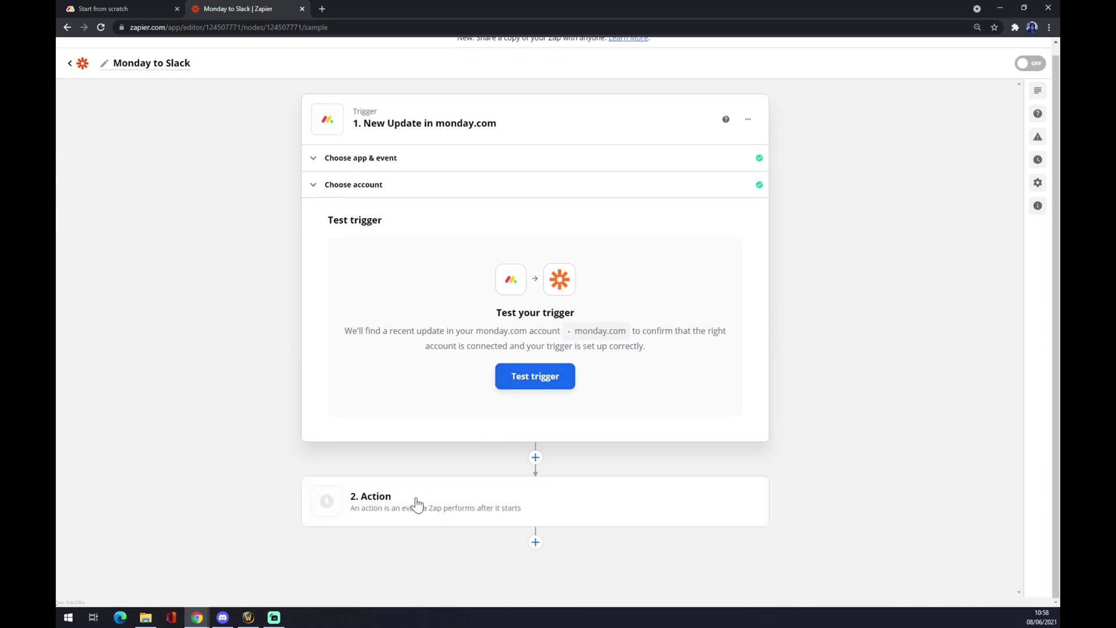
left_click(417, 508)
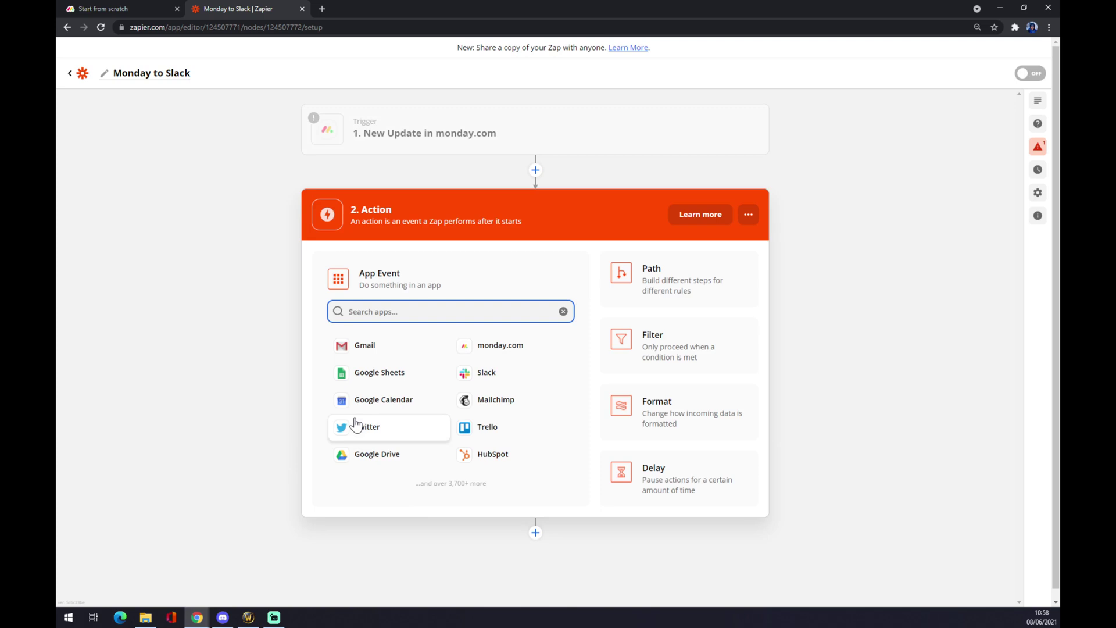
left_click(515, 376)
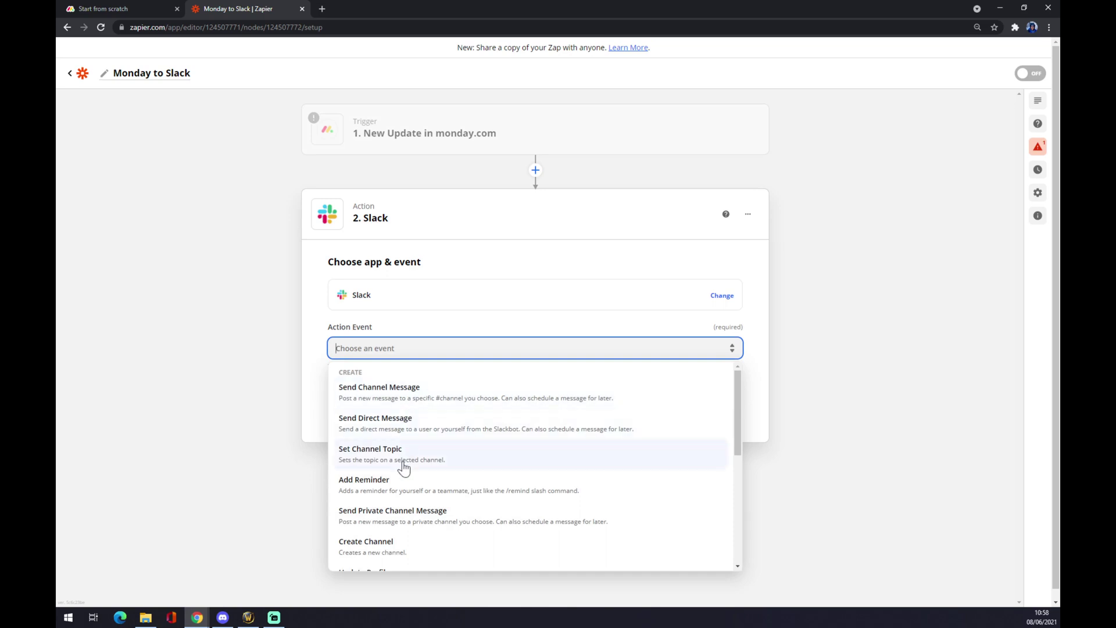
left_click(400, 490)
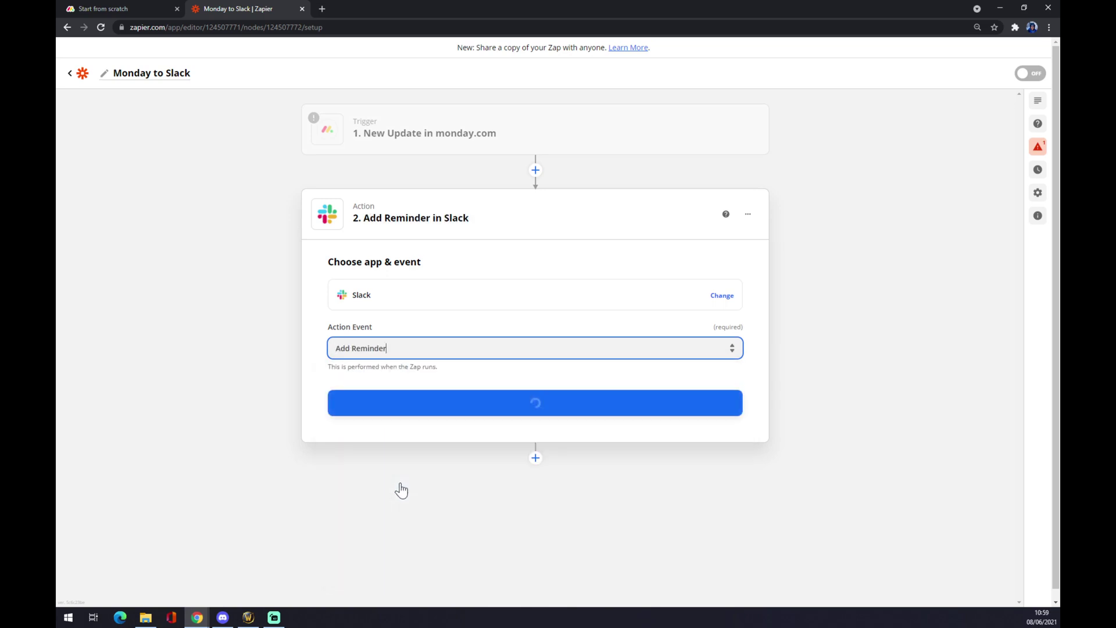
left_click(485, 409)
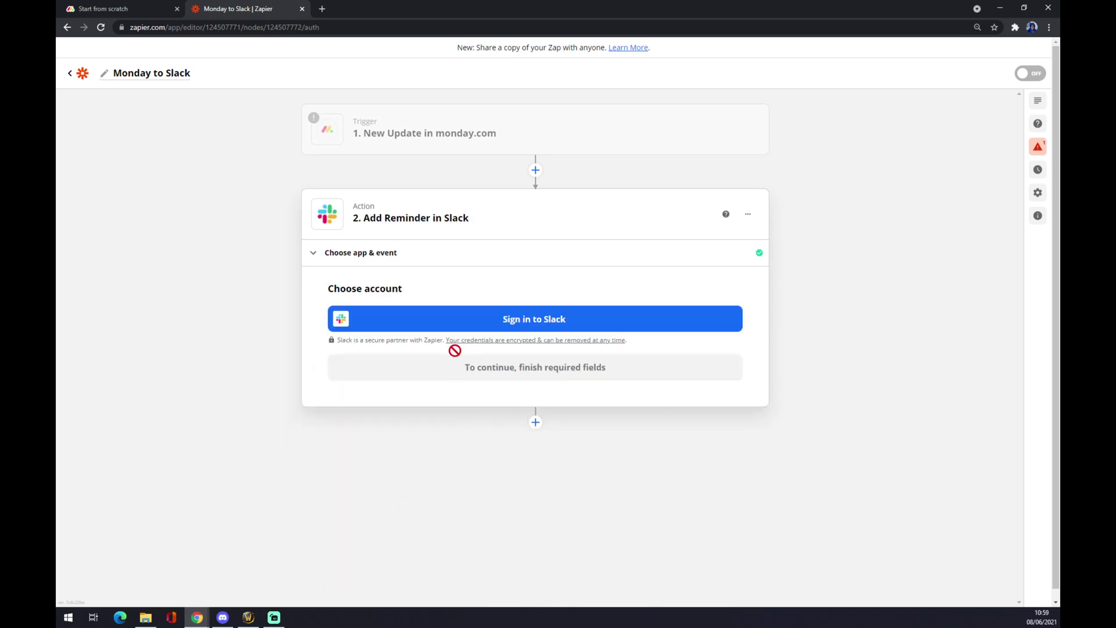